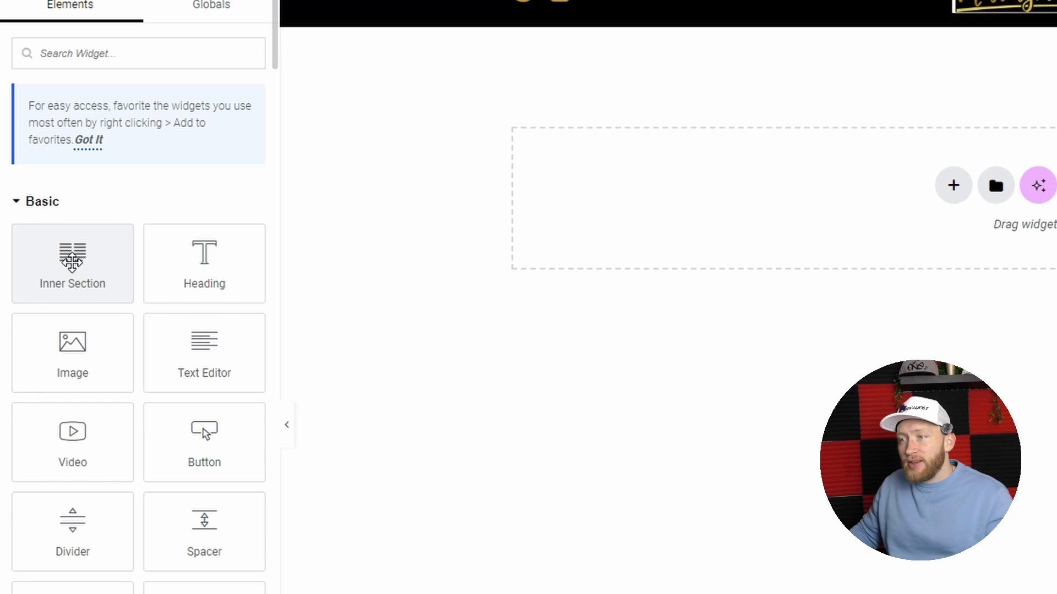
# Drop an Inner Section widget into the empty section's 'Drag widget here' area.
pyautogui.moveTo(71, 263); pyautogui.dragTo(438, 191)
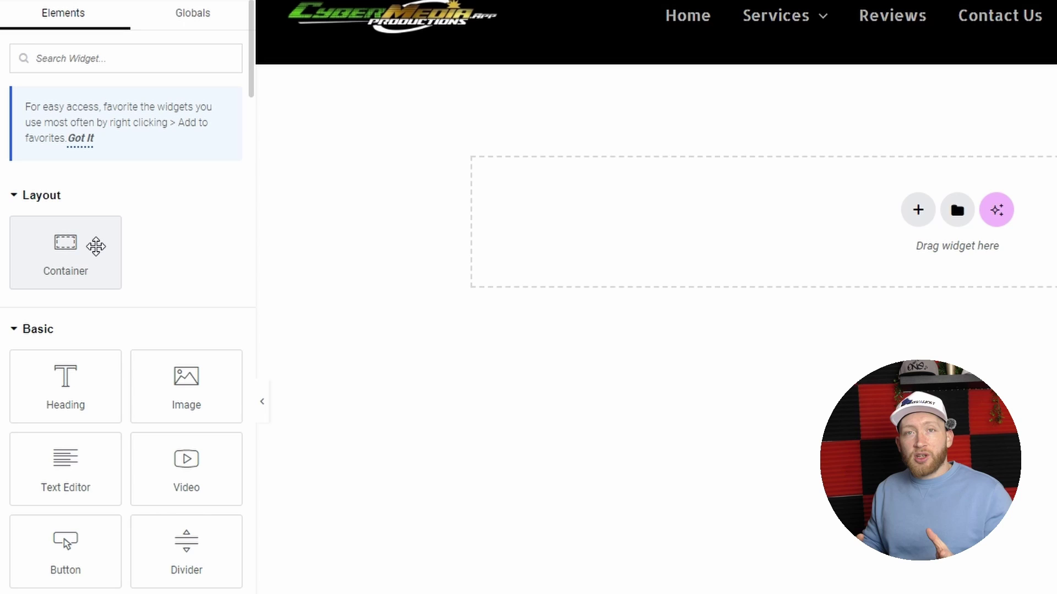
# Add a new container with the Direction Column structure at the top of the page.
pyautogui.click(918, 209)
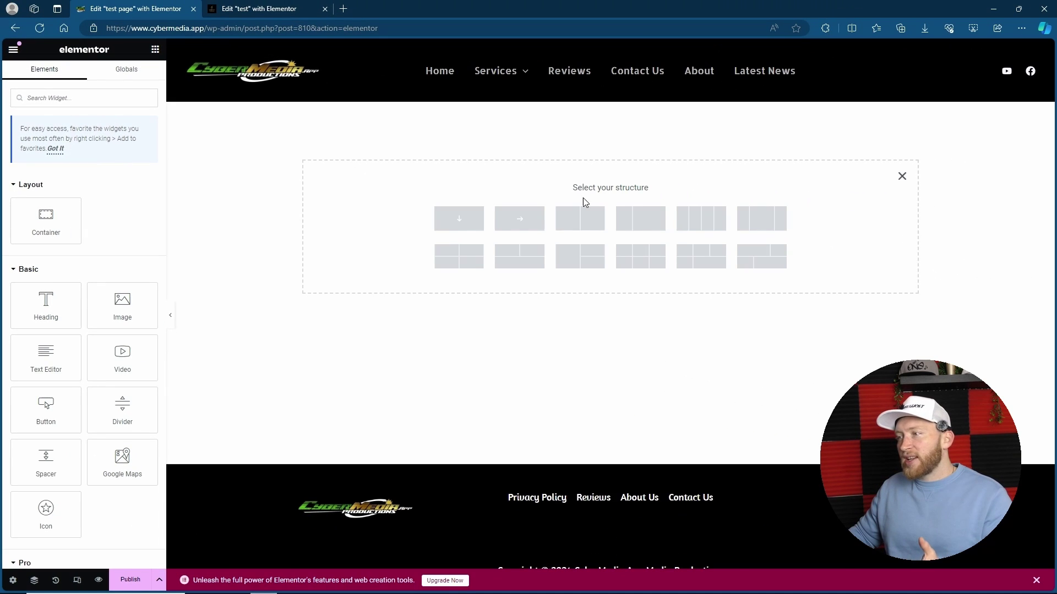
pyautogui.click(458, 218)
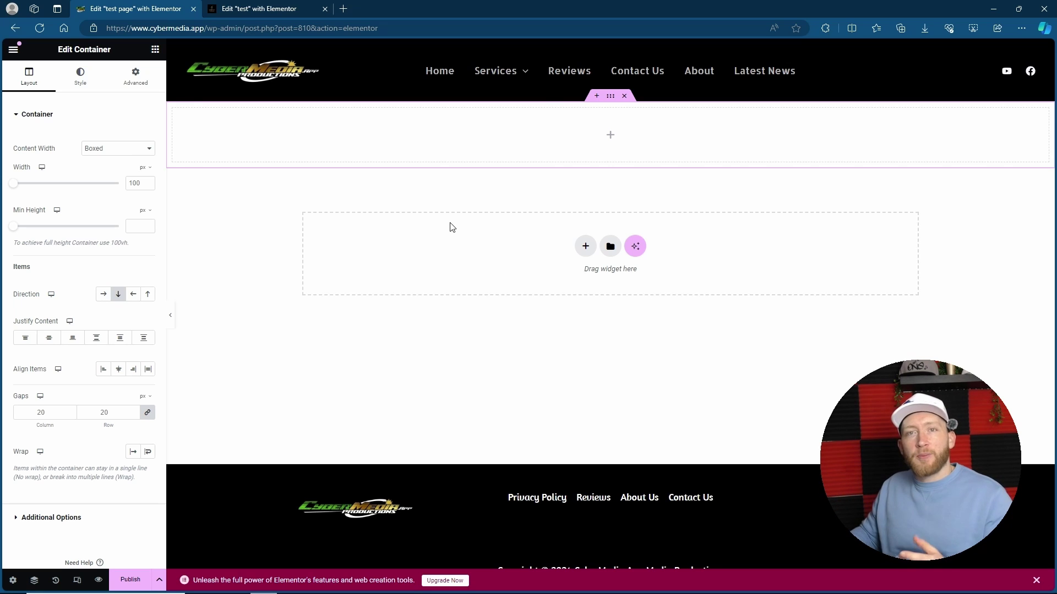
# Drag a Container widget from the Elements panel into the empty top container.
pyautogui.click(155, 49)
pyautogui.moveTo(45, 226); pyautogui.dragTo(562, 146)
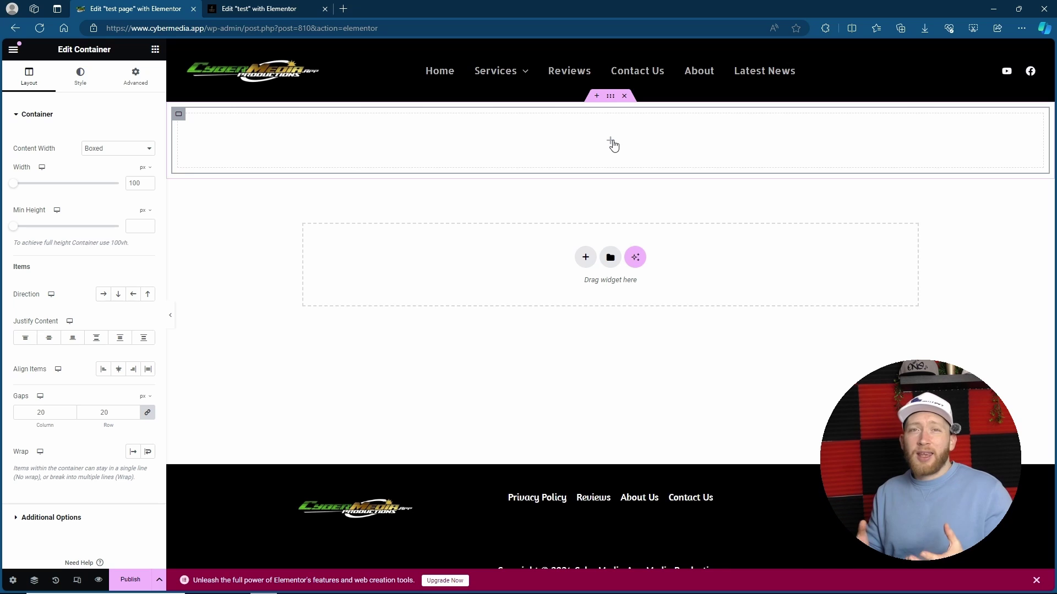
# Place an Image widget in the top container and set the container's Direction to Row.
pyautogui.click(154, 49)
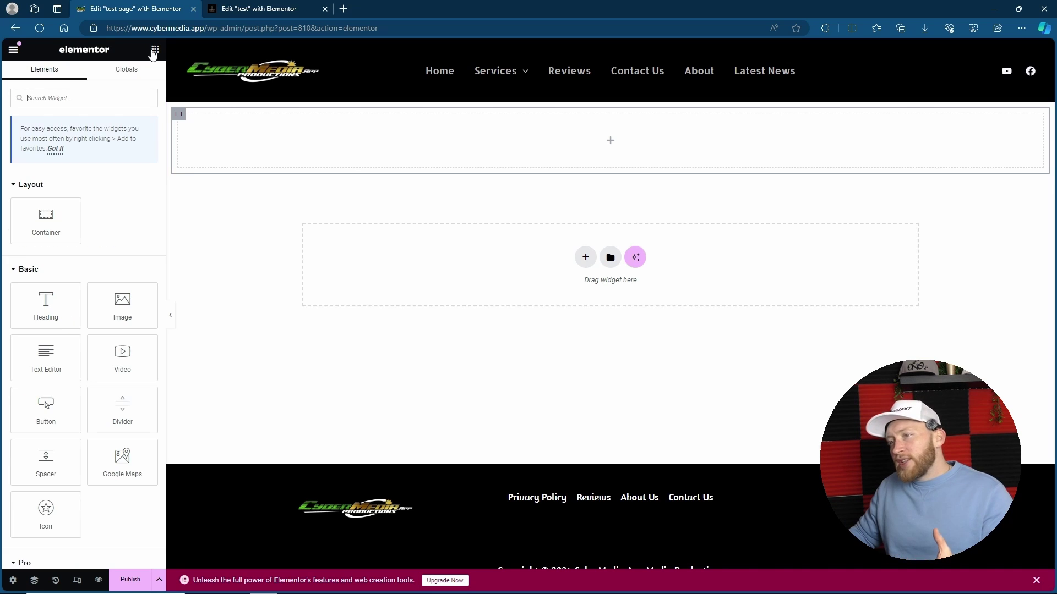
pyautogui.moveTo(129, 305); pyautogui.dragTo(530, 146)
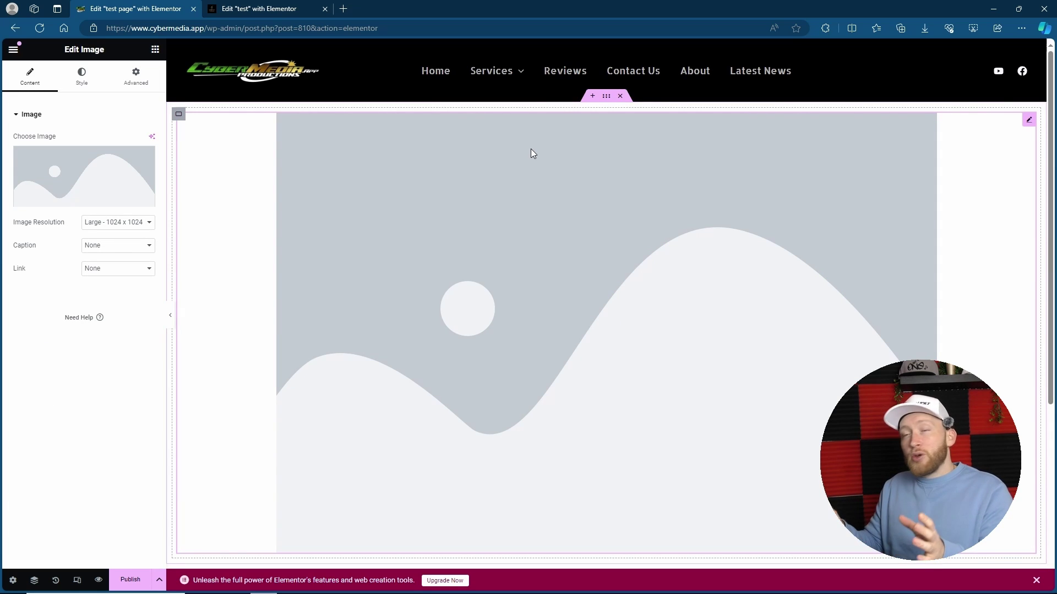
pyautogui.click(178, 114)
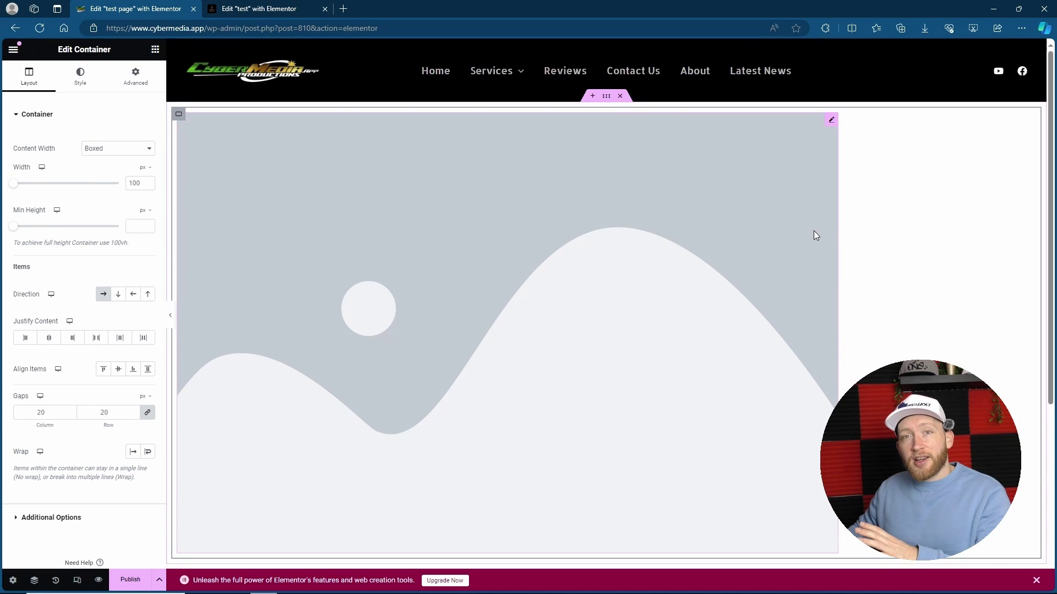
# Add two more Image widgets to the right of the first, giving three images in a row.
pyautogui.moveTo(130, 303); pyautogui.dragTo(837, 234)
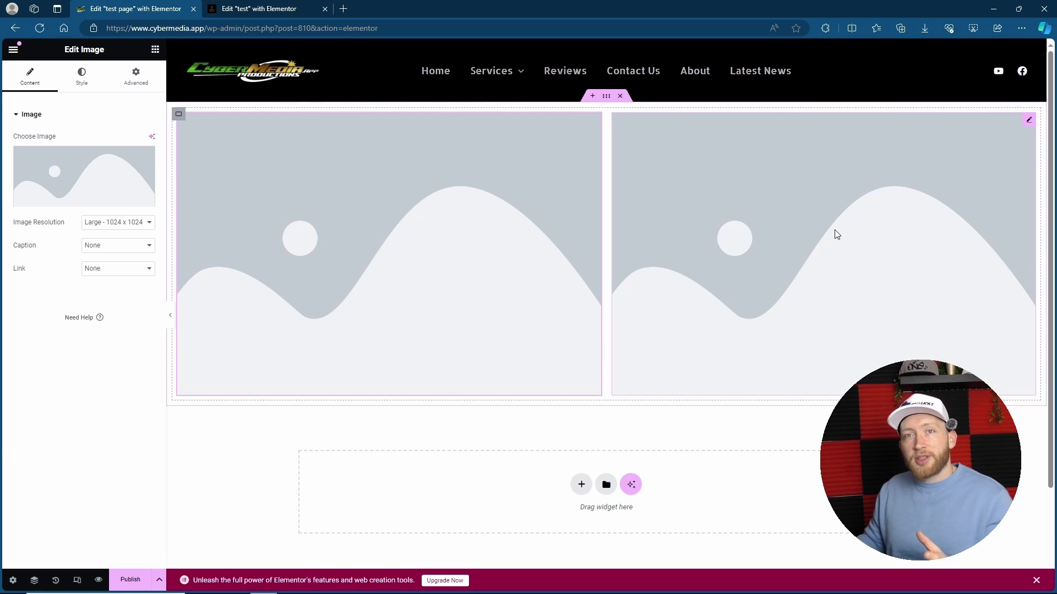
pyautogui.click(155, 49)
pyautogui.moveTo(122, 306); pyautogui.dragTo(1015, 229)
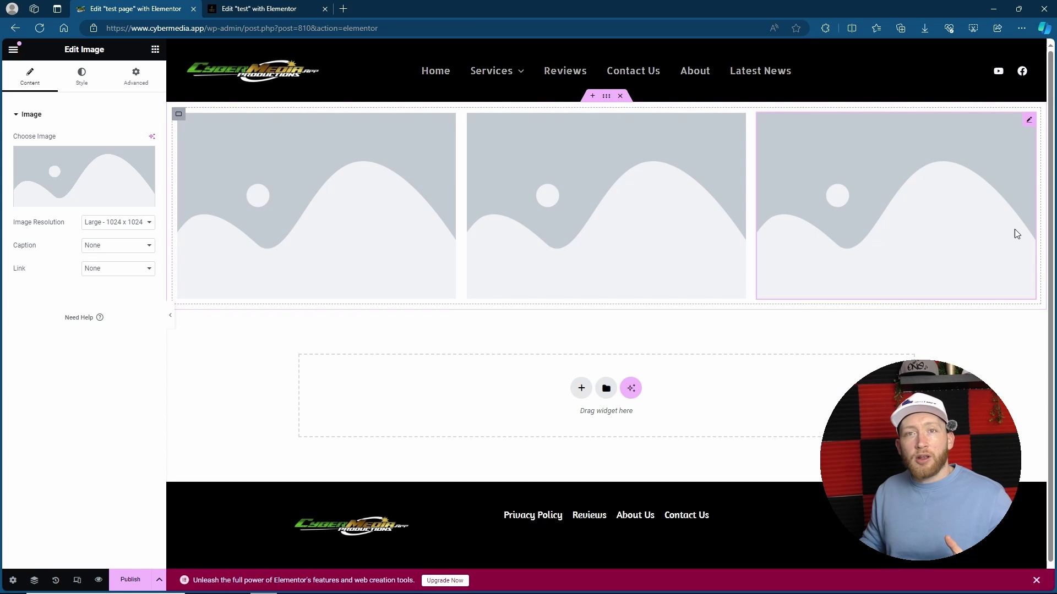
# Give the image container a Classic background in dark grey #4B4242.
pyautogui.click(179, 115)
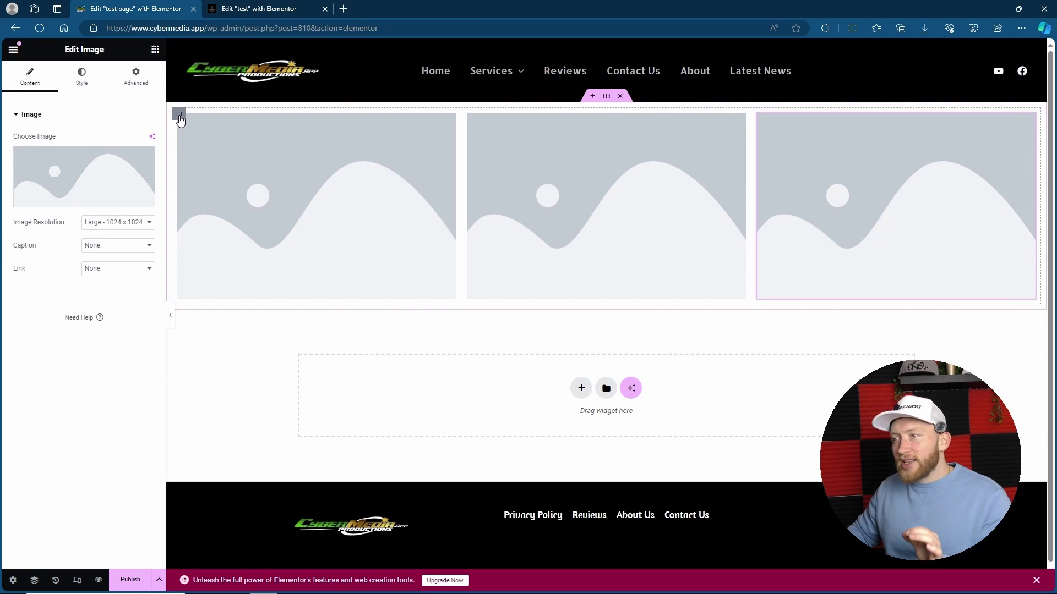
pyautogui.click(84, 82)
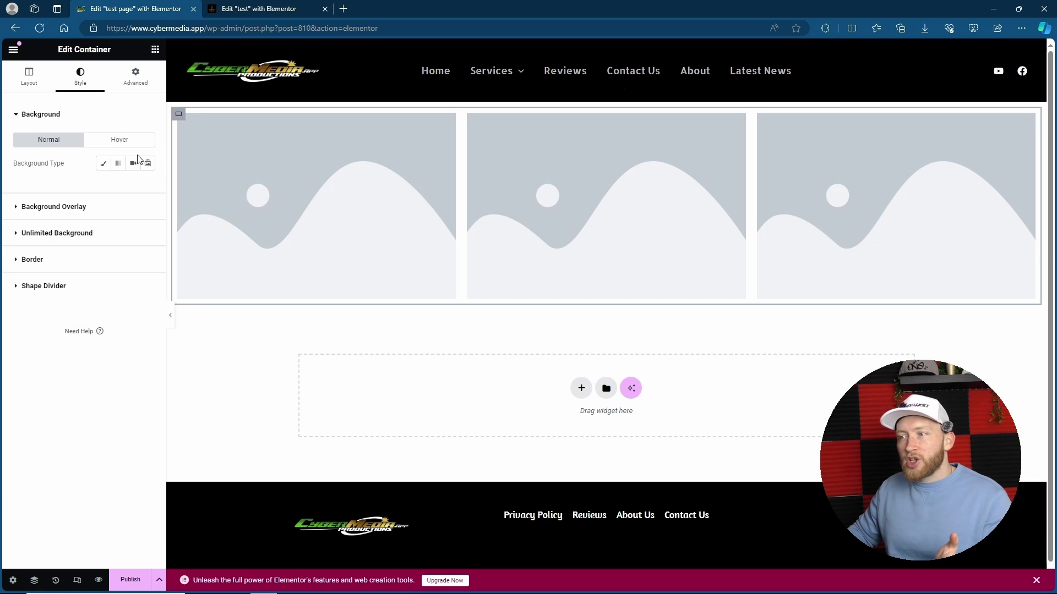
pyautogui.click(103, 166)
pyautogui.click(147, 186)
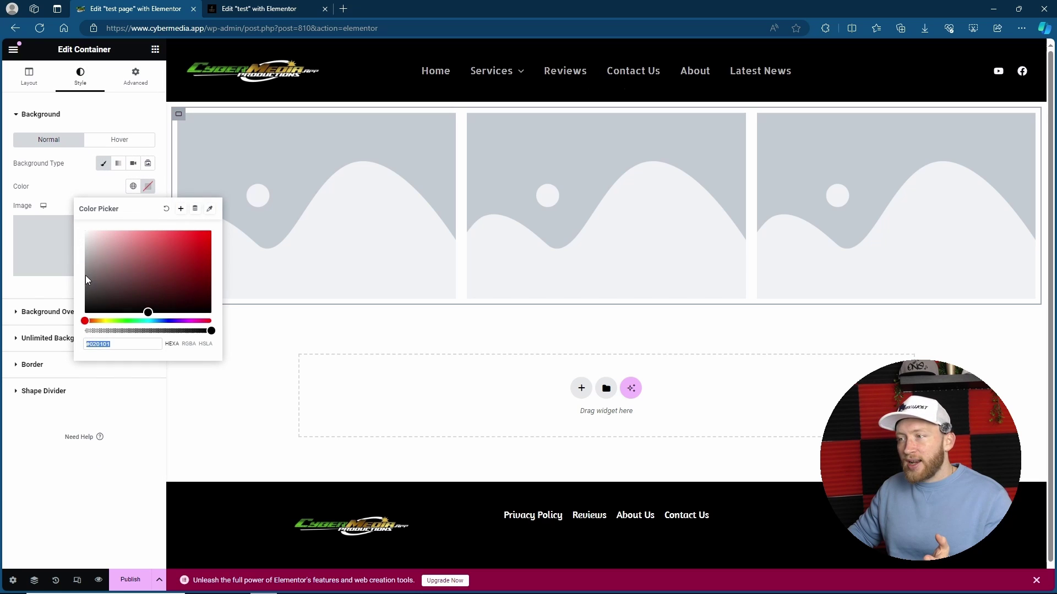
pyautogui.click(99, 289)
pyautogui.click(744, 344)
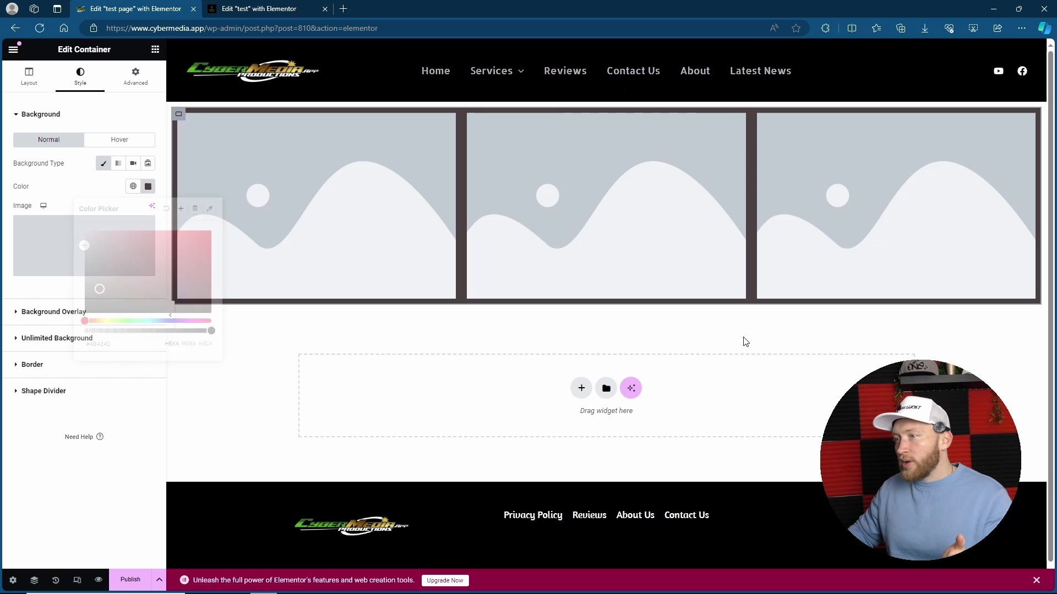
pyautogui.click(29, 76)
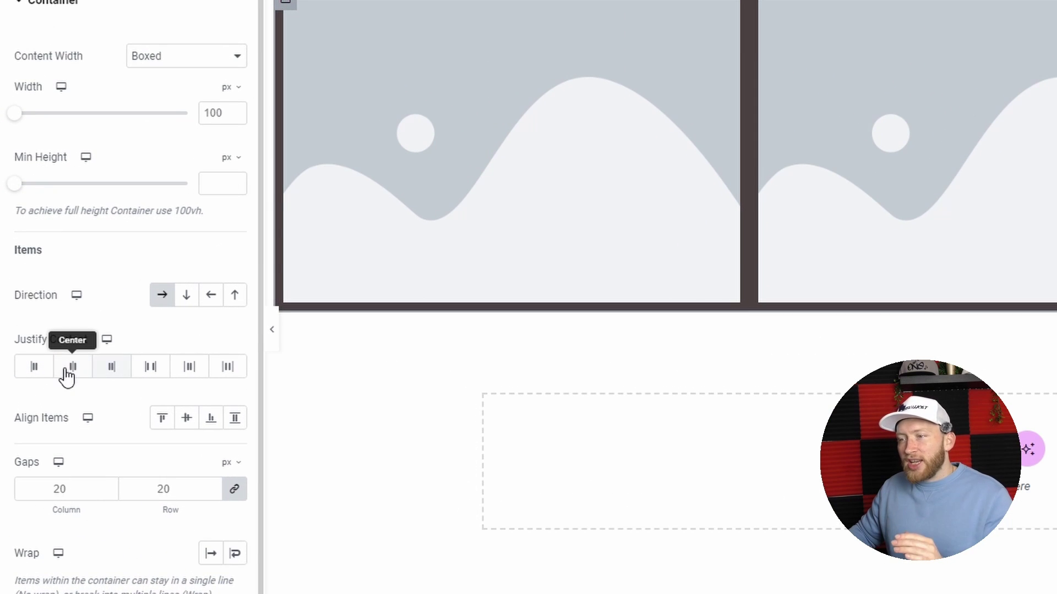
# Try Center and End, then set Justify Content to Space Between to spread the three images.
pyautogui.click(67, 373)
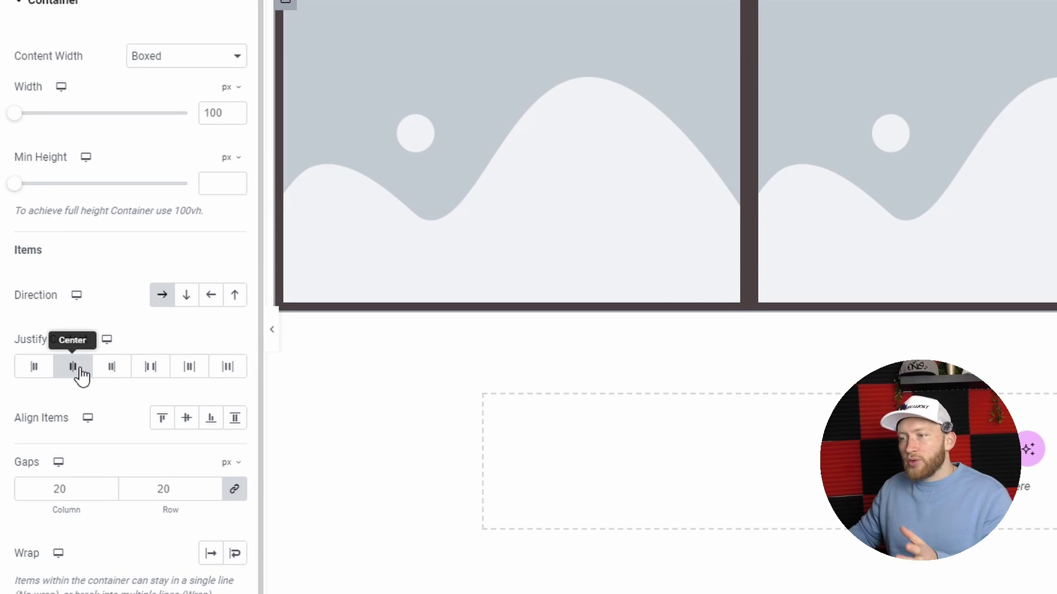
pyautogui.click(122, 375)
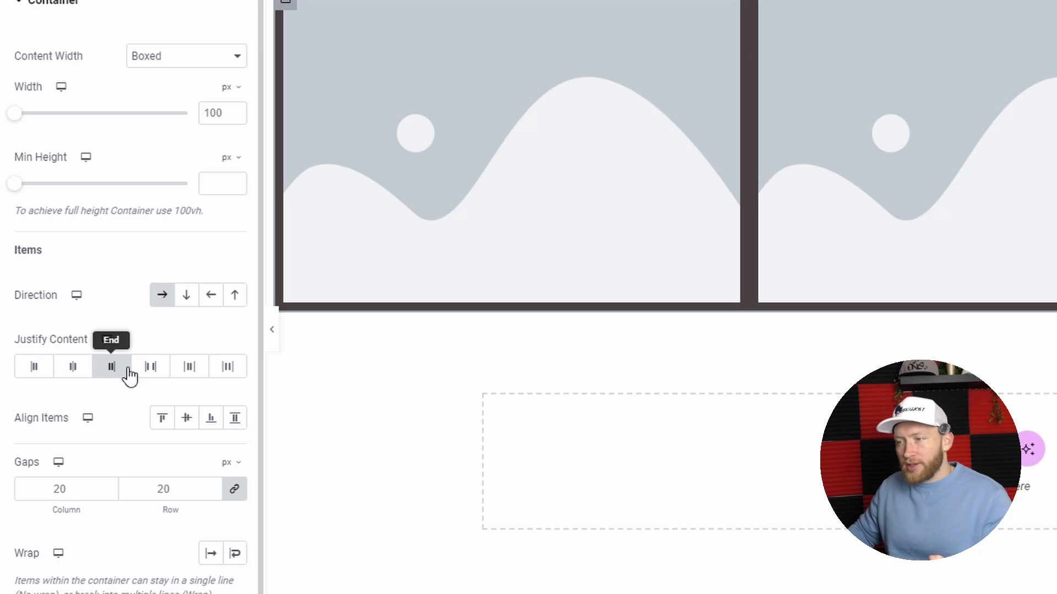
pyautogui.click(155, 377)
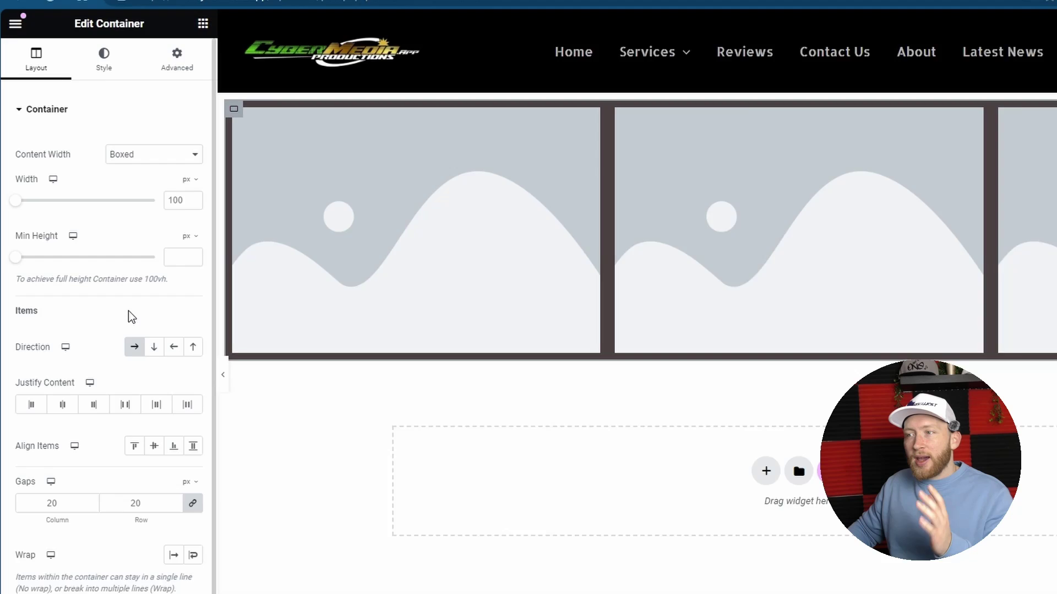
# Set the container's Content Width to Full Width and Align Items to Stretch.
pyautogui.click(98, 148)
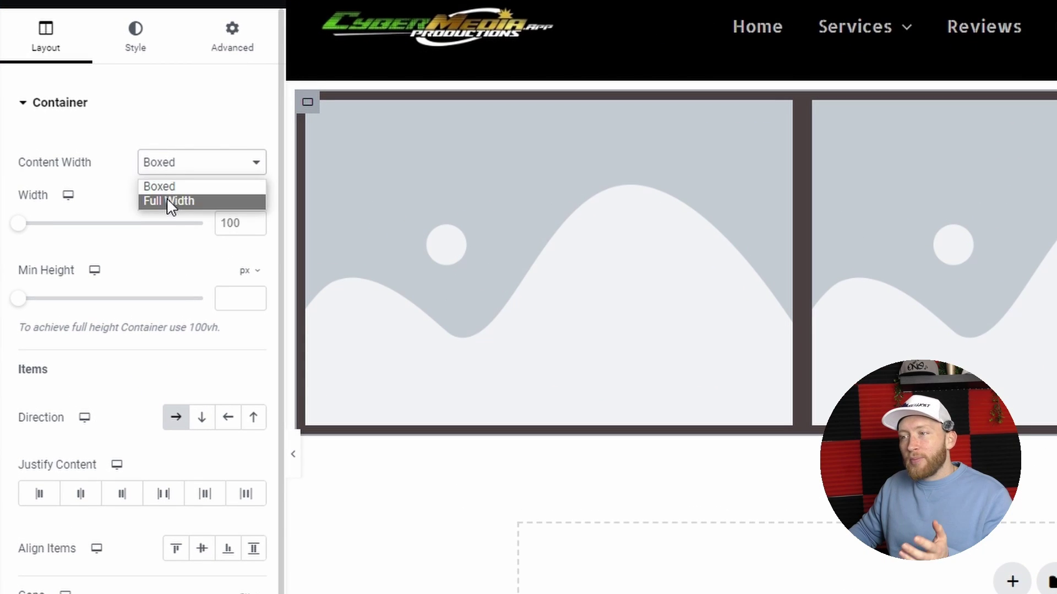
pyautogui.click(168, 201)
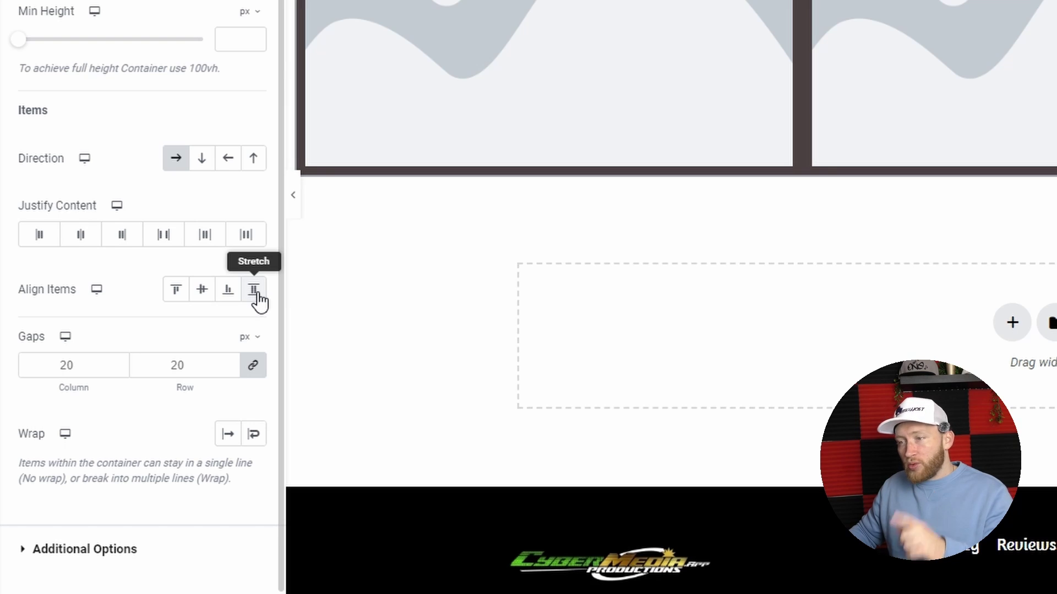
pyautogui.click(254, 290)
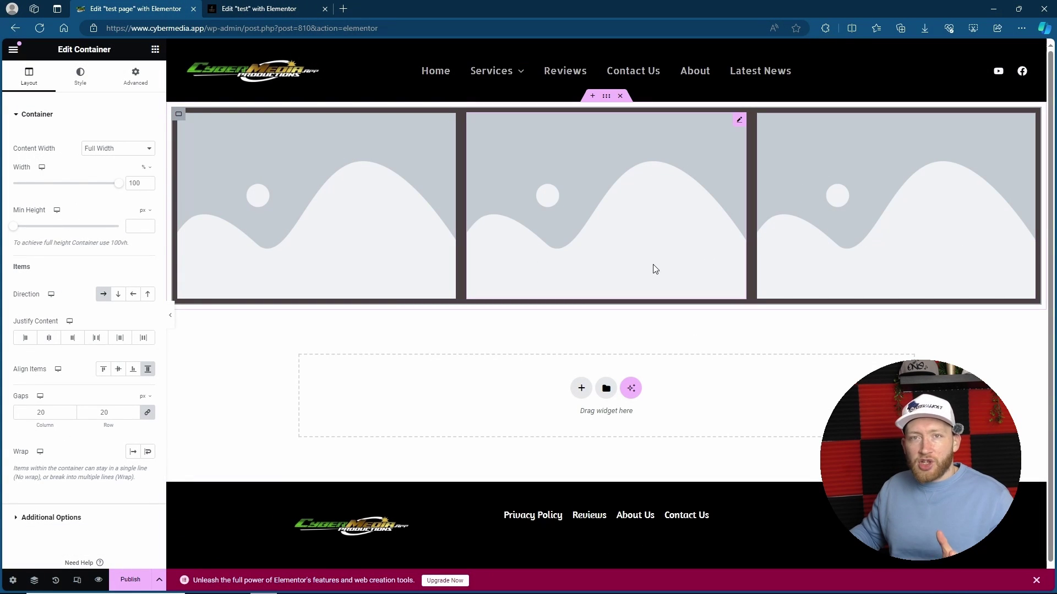
# Delete the remaining two images from the dark container.
pyautogui.rightClick(701, 228)
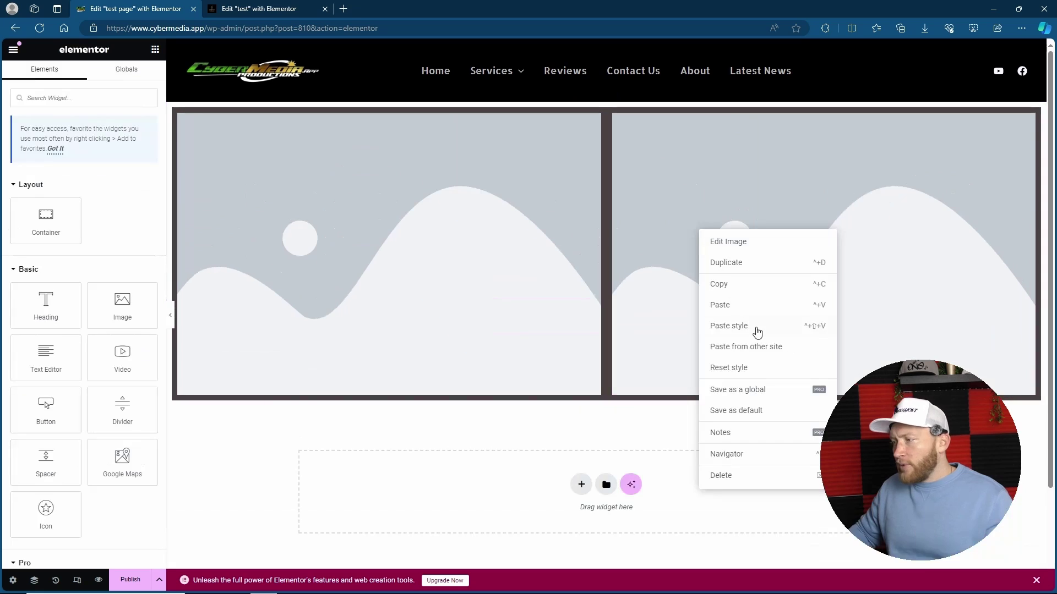
pyautogui.click(722, 479)
pyautogui.rightClick(524, 266)
pyautogui.click(550, 512)
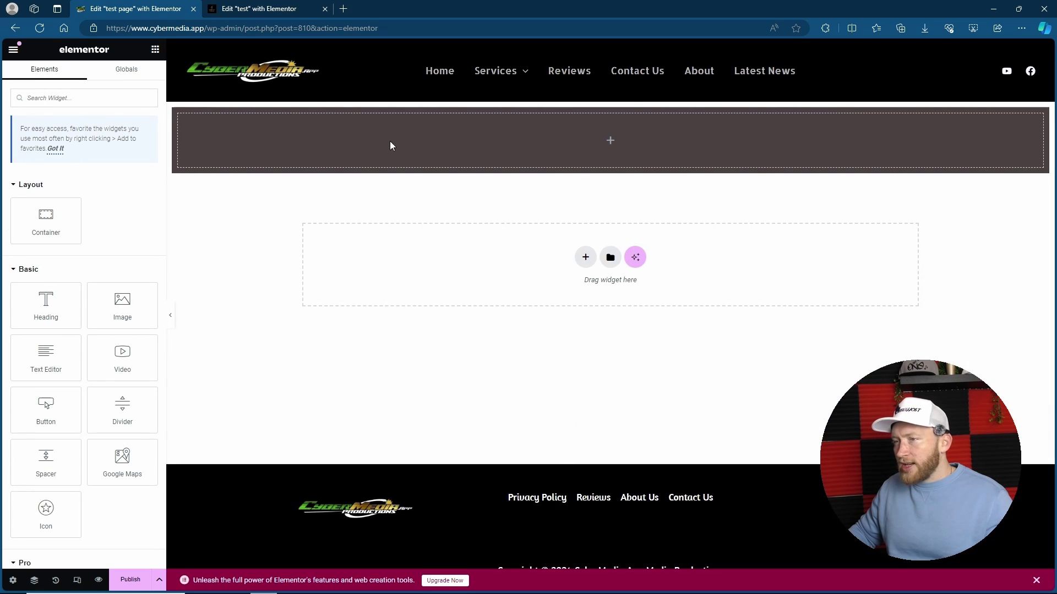
# Add a Heading widget to the dark container and set Justify Content to Center.
pyautogui.moveTo(46, 302); pyautogui.dragTo(501, 128)
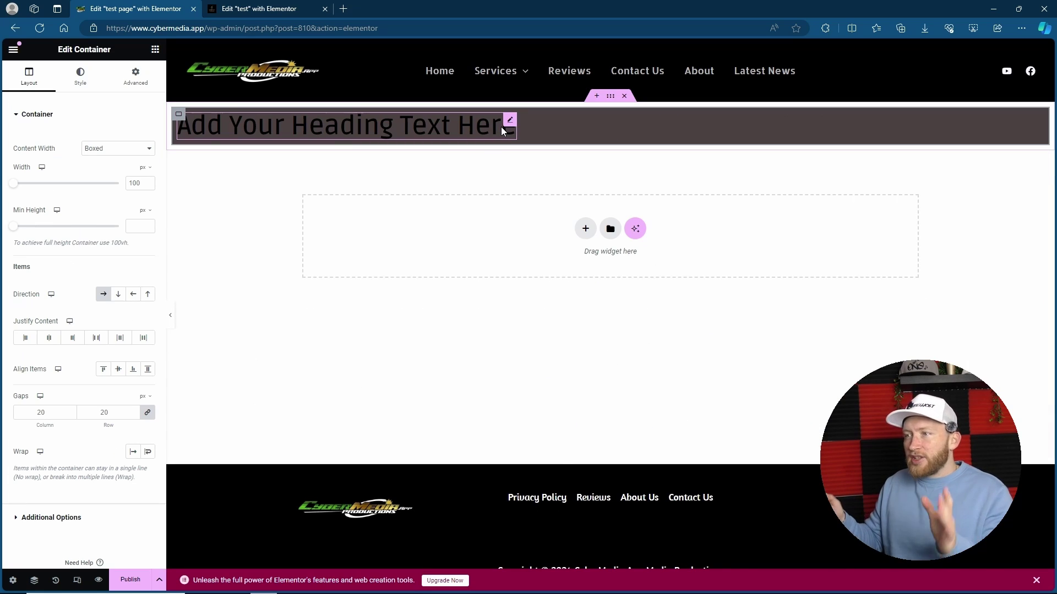
pyautogui.click(170, 315)
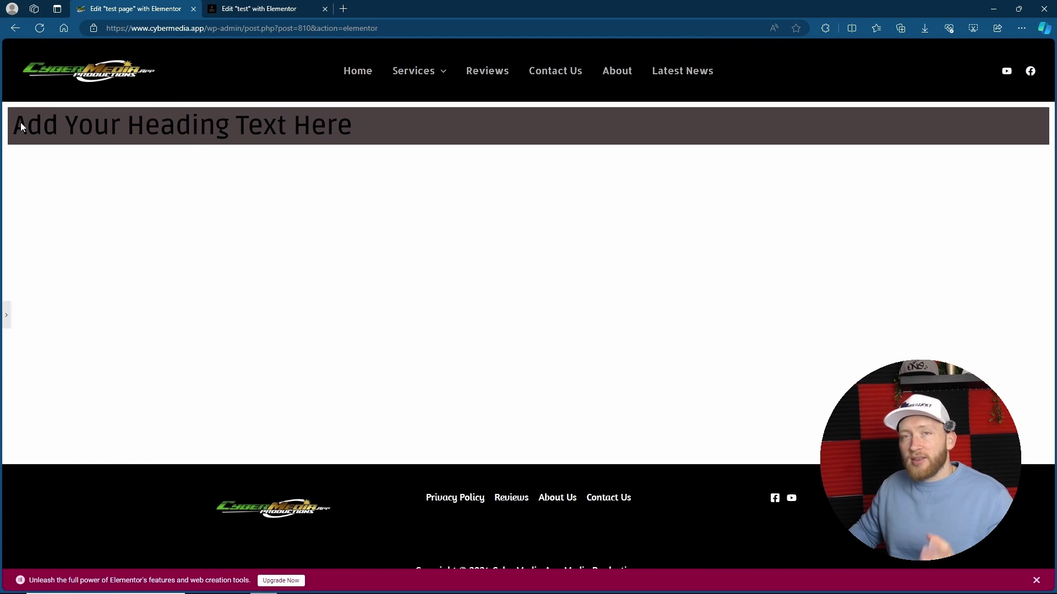
pyautogui.click(21, 122)
pyautogui.click(49, 340)
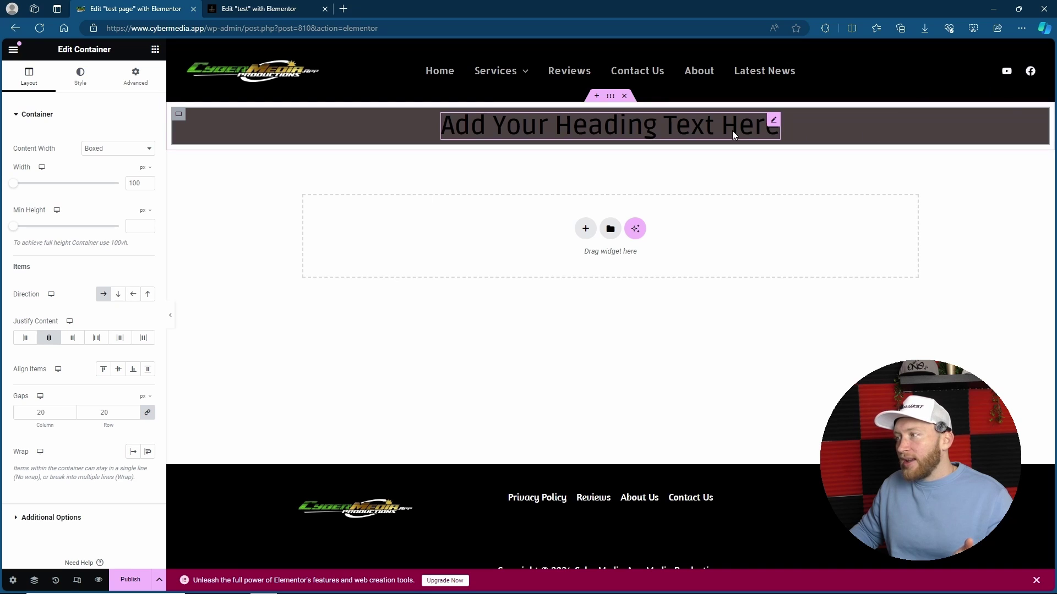
pyautogui.click(775, 122)
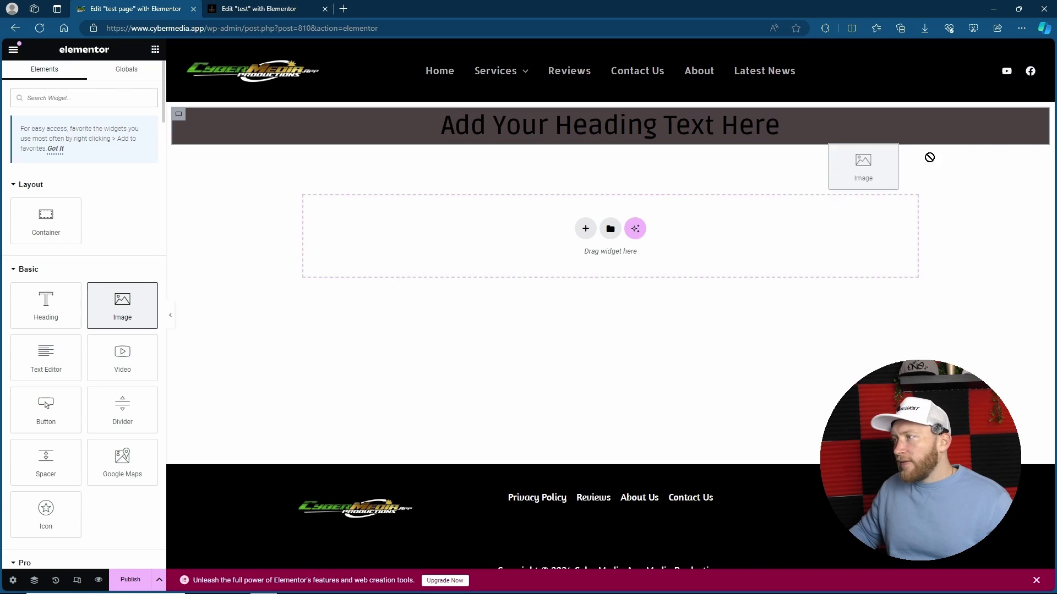
# Add an Image widget beside the heading, trying Row-reversed before settling on Row direction.
pyautogui.moveTo(863, 165); pyautogui.dragTo(772, 123)
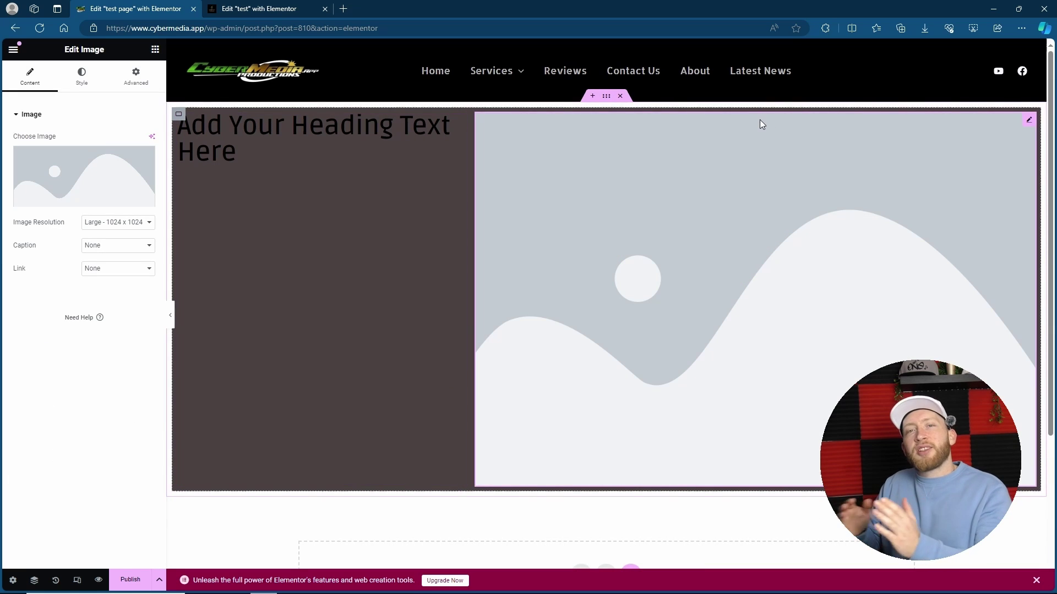
pyautogui.click(177, 116)
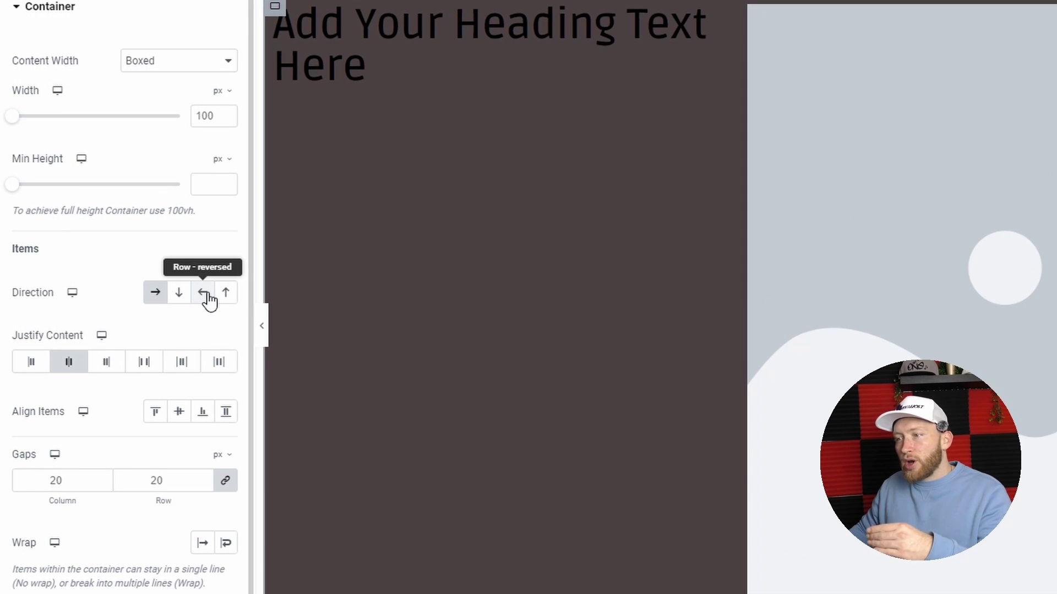
pyautogui.click(203, 293)
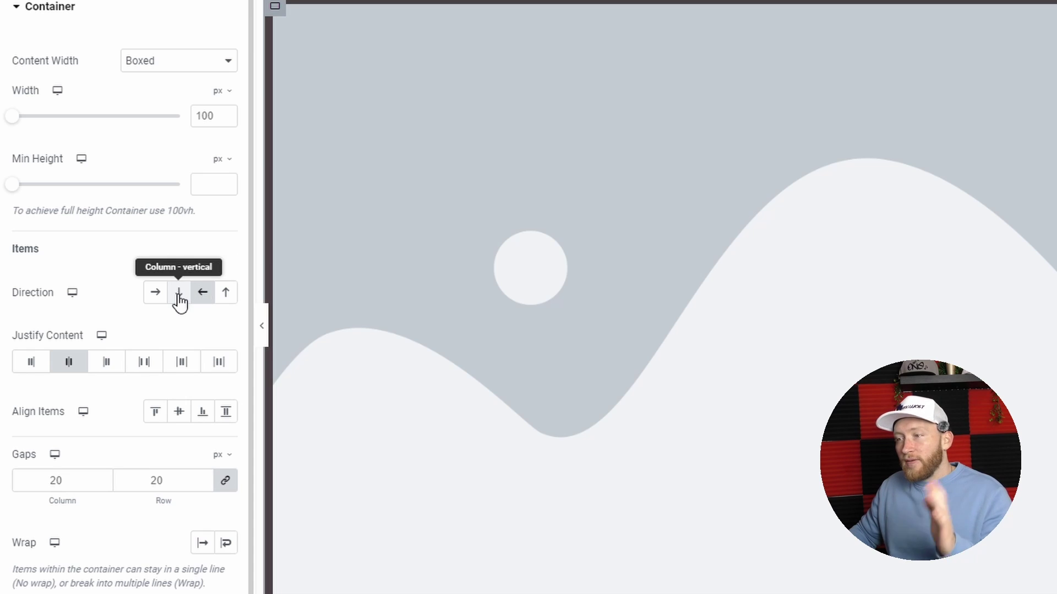
pyautogui.click(155, 292)
# Set the container's column and row gaps to 0.
pyautogui.scroll(-3, 72, 385)
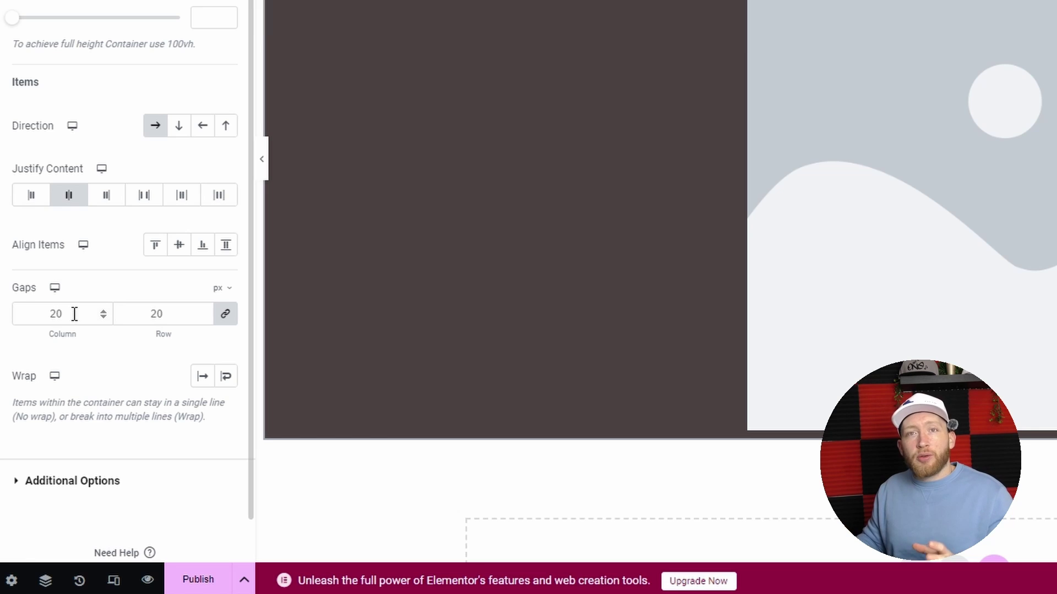
pyautogui.click(74, 314)
pyautogui.write('0')
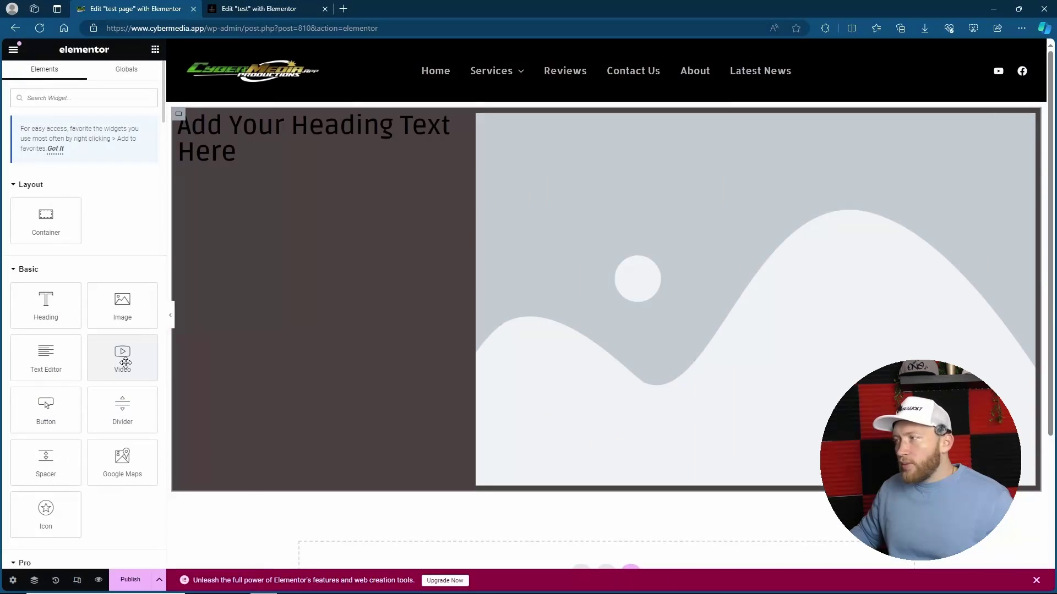
# Add a YouTube Video widget to the dark row and widen its column, narrowing the images.
pyautogui.moveTo(122, 357); pyautogui.dragTo(1034, 217)
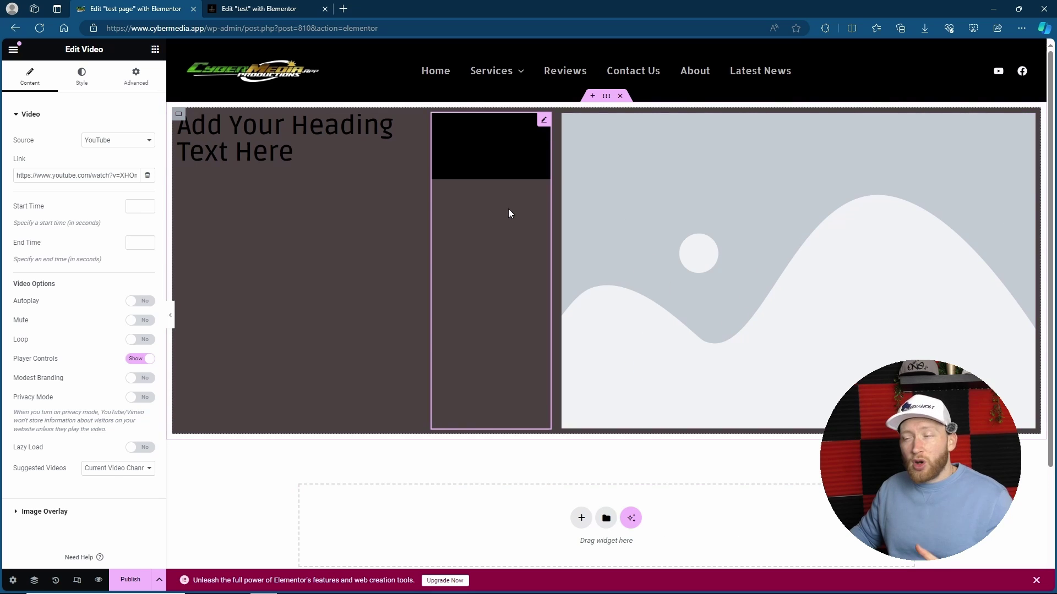
pyautogui.moveTo(552, 143); pyautogui.dragTo(970, 283)
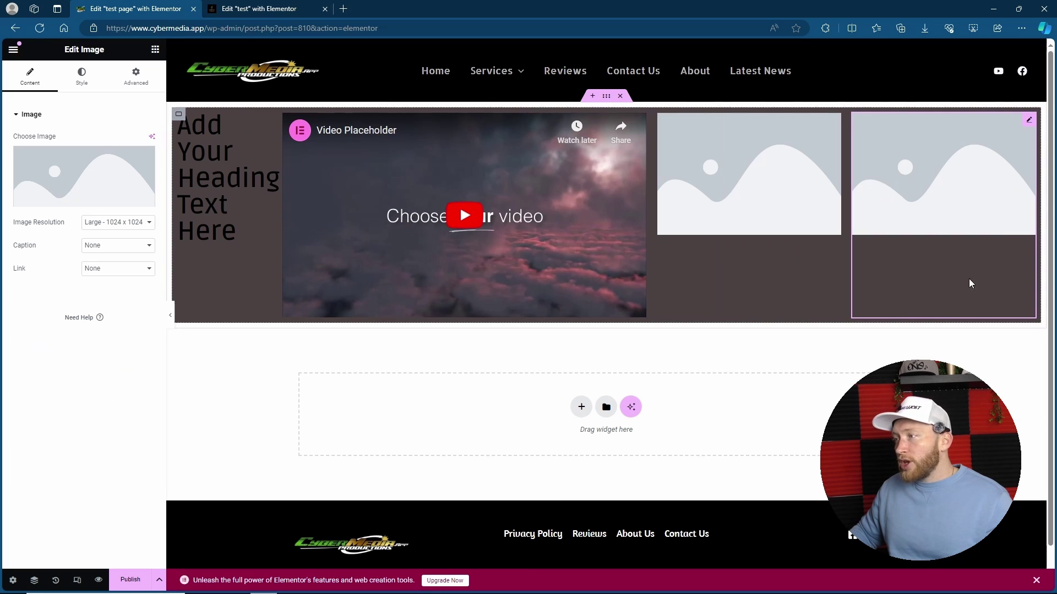